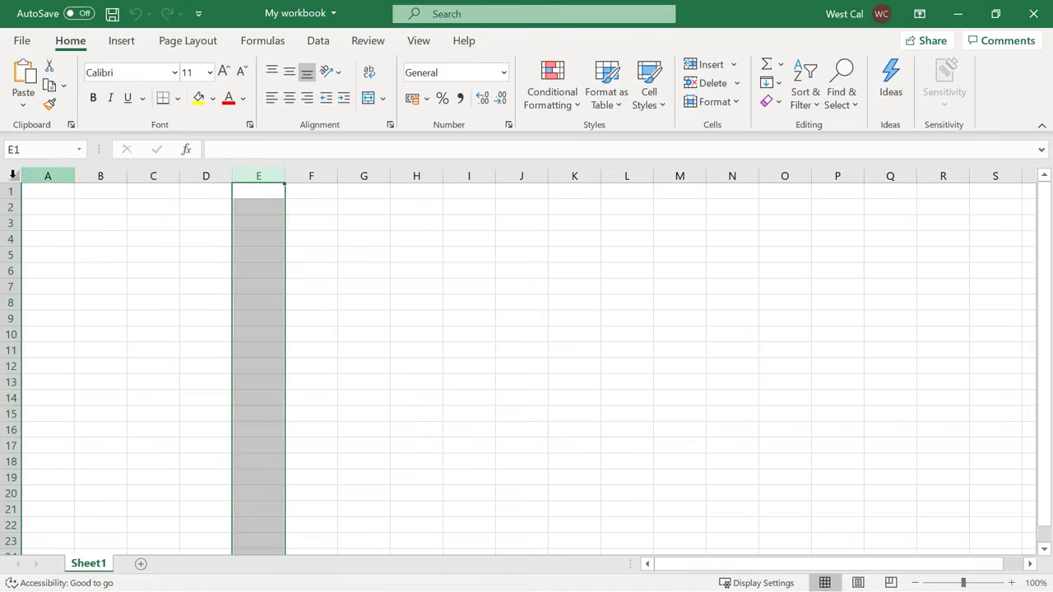
Select the entire worksheet, and select a block of cells starting from B3.
click(14, 177)
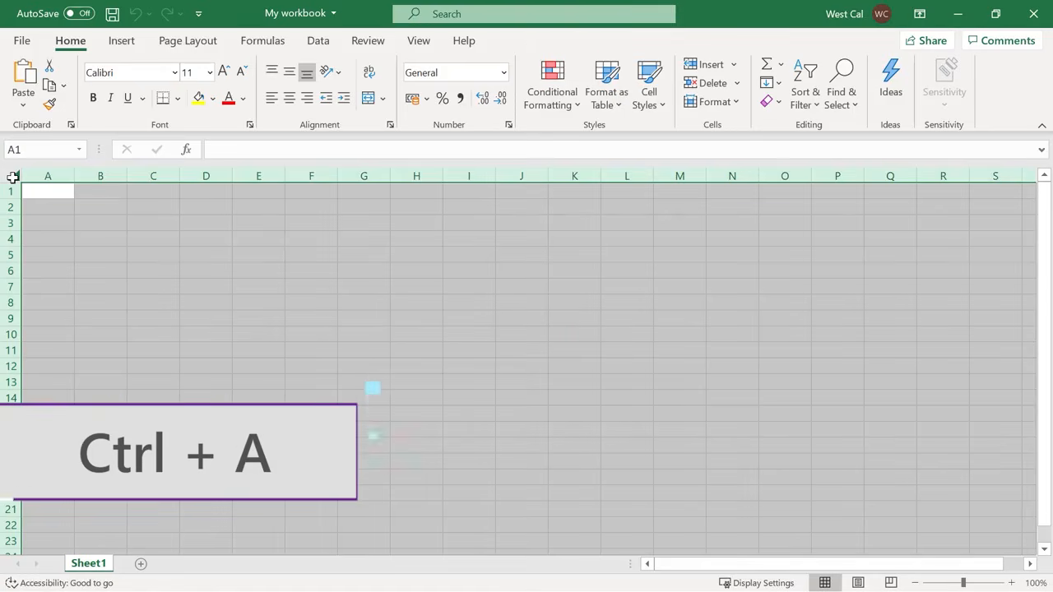
click(110, 228)
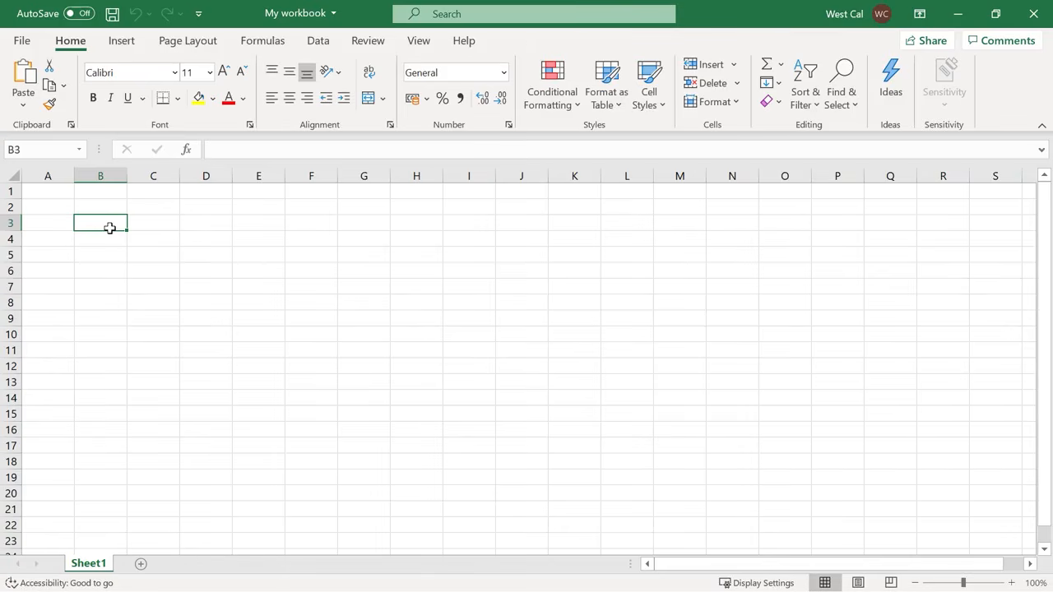
drag(110, 228, 598, 381)
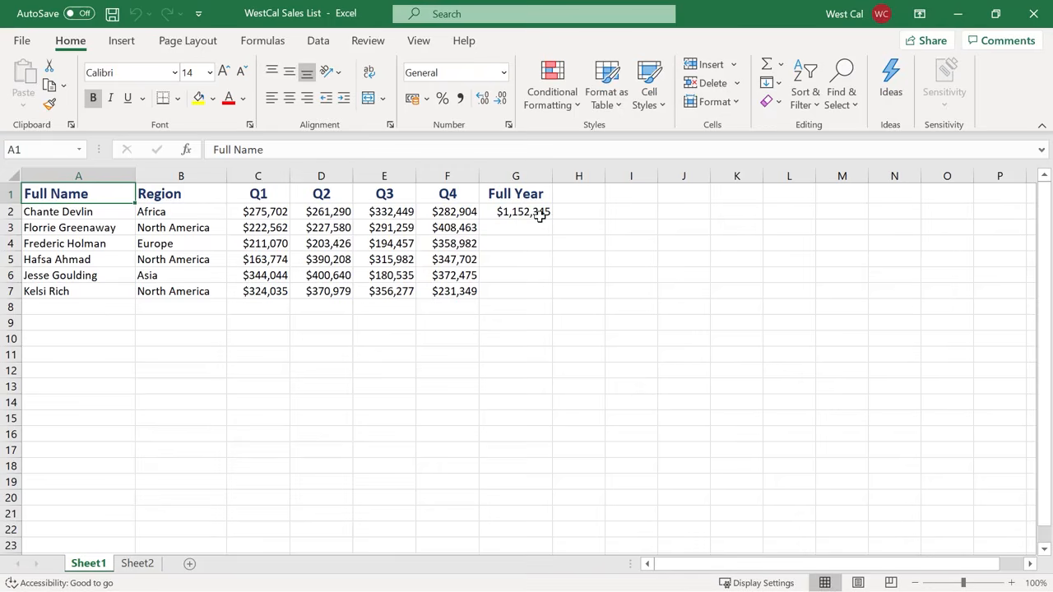
Copy the Full Year formula from G2 into G3 using Paste Special with the All option.
click(541, 216)
key(ctrl+c)
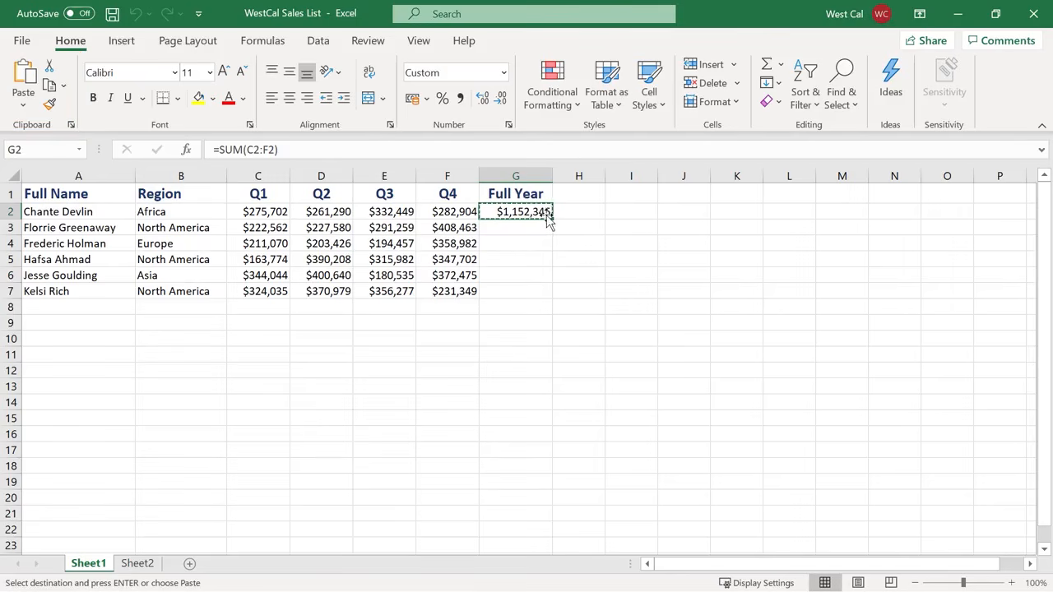
right_click(548, 219)
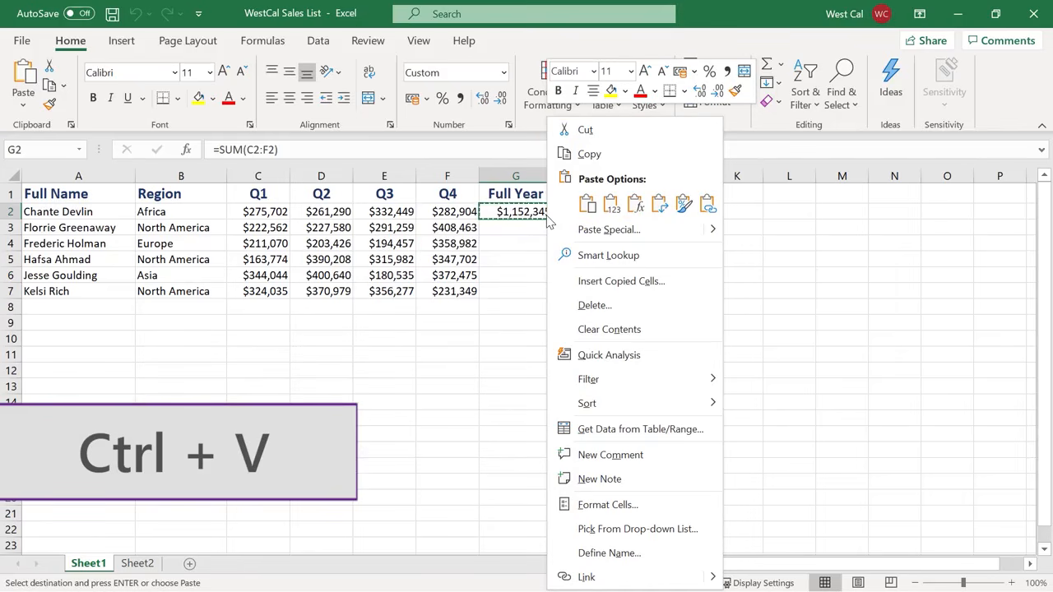
key(Escape)
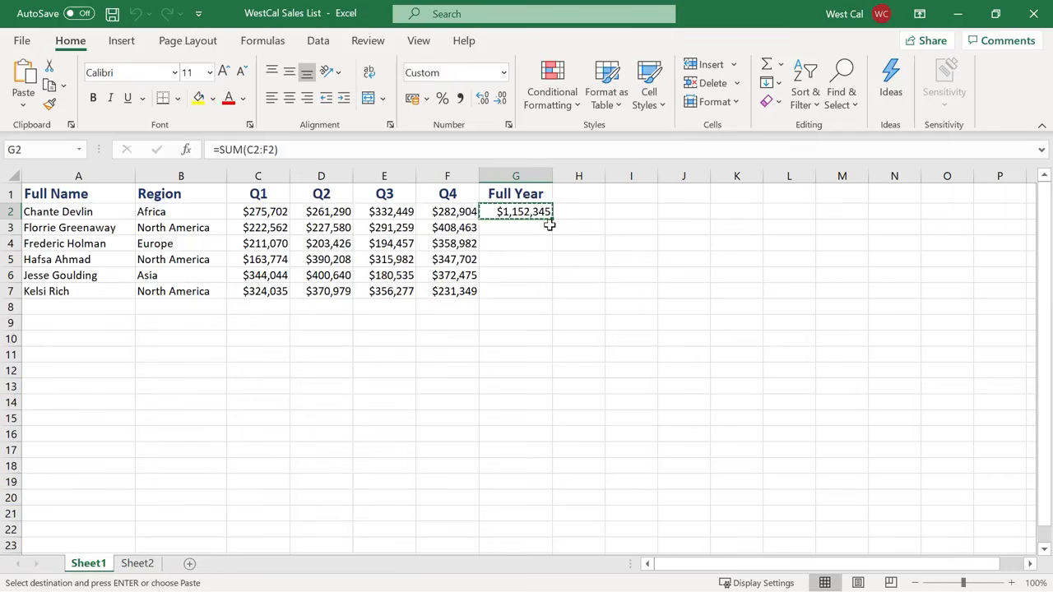
click(539, 229)
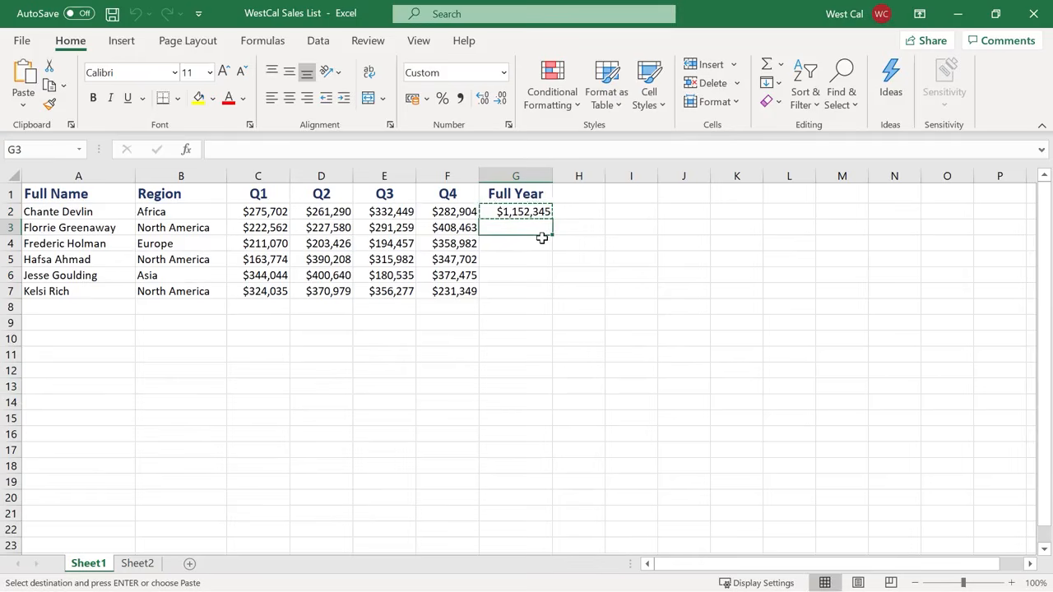
click(23, 109)
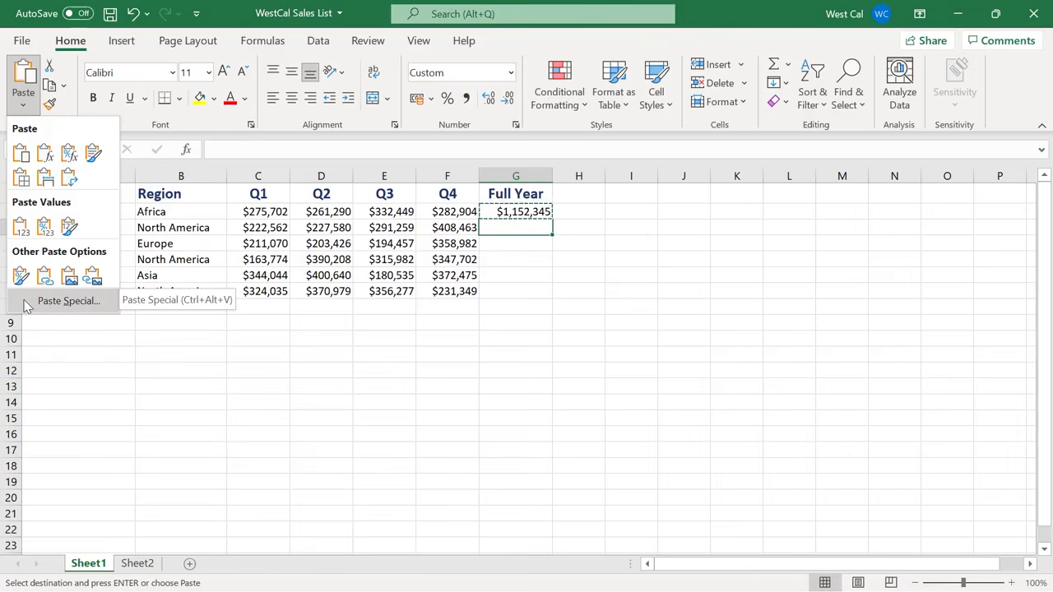
click(66, 301)
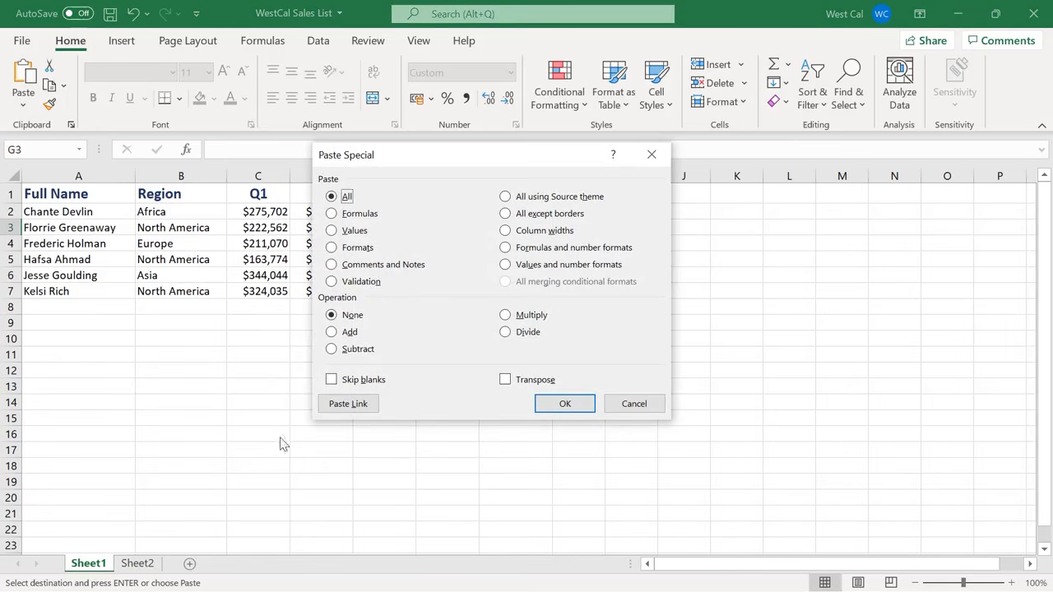
click(565, 404)
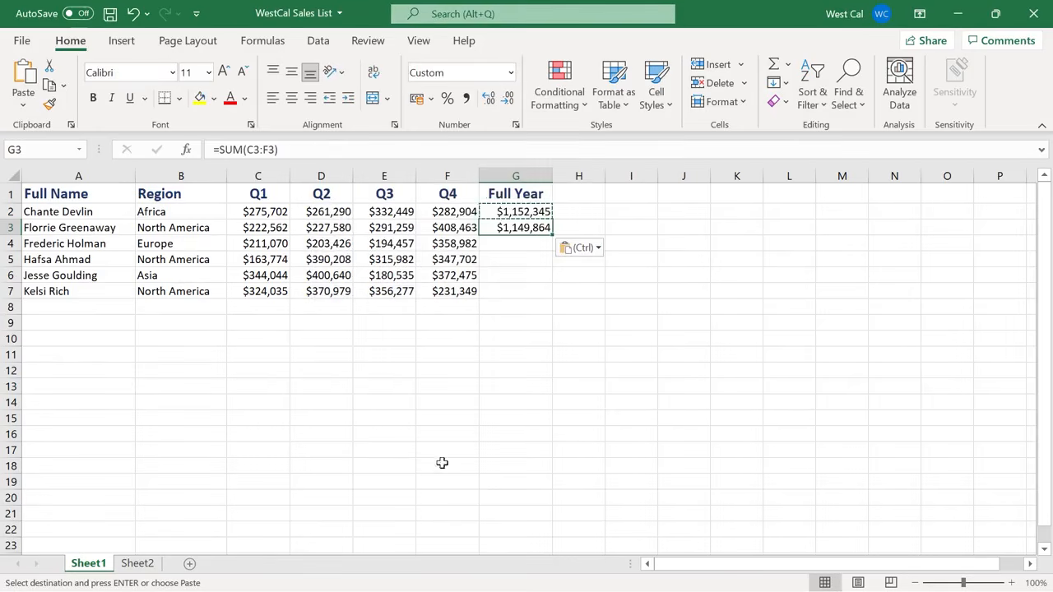
Copy the product table A1:F4 on Sheet2 and paste it transposed starting at cell A7.
click(138, 564)
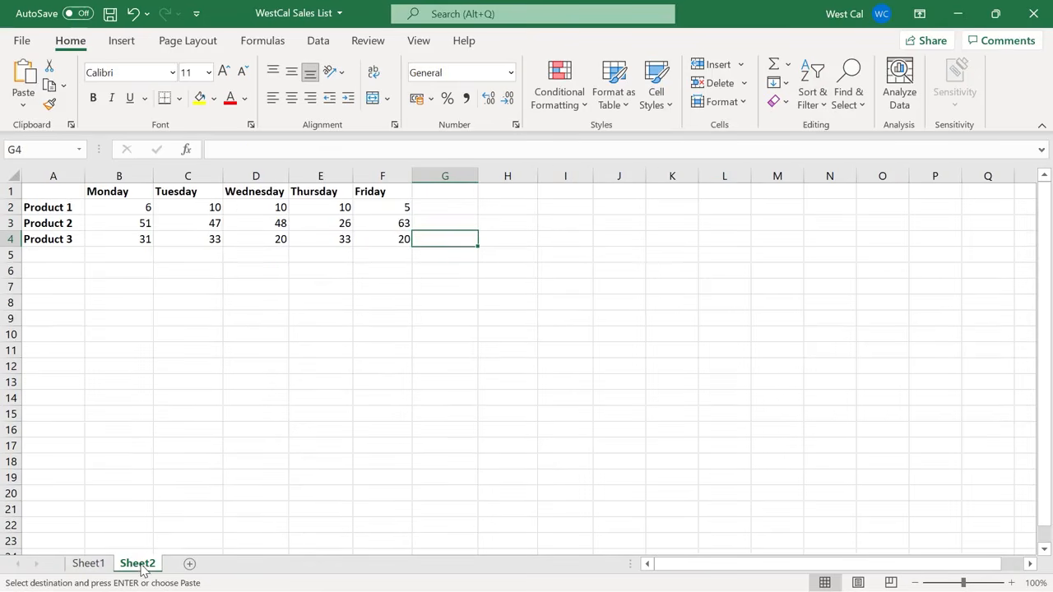
click(380, 241)
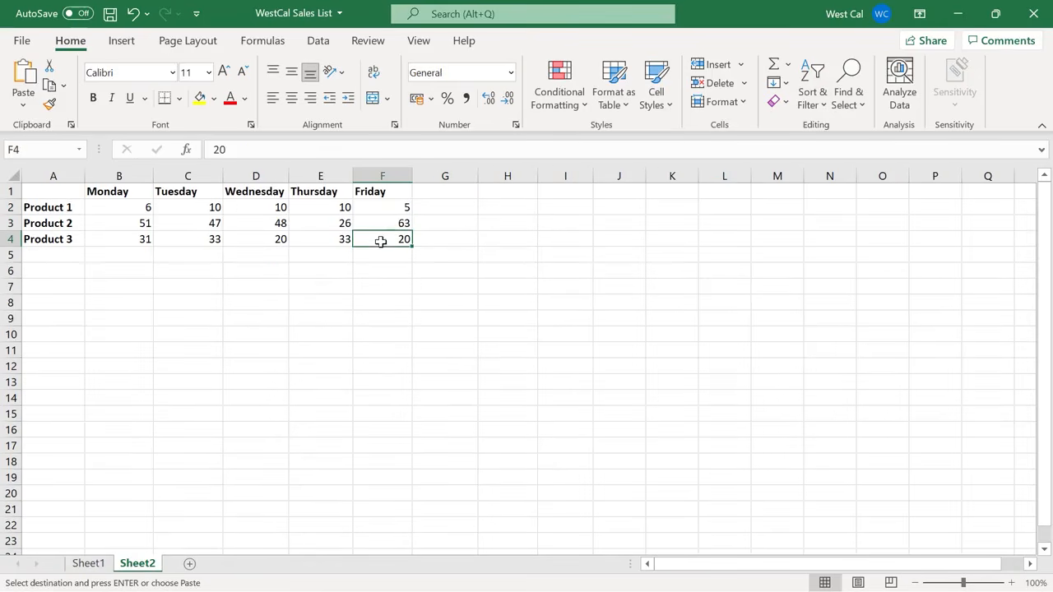
shift+click(56, 187)
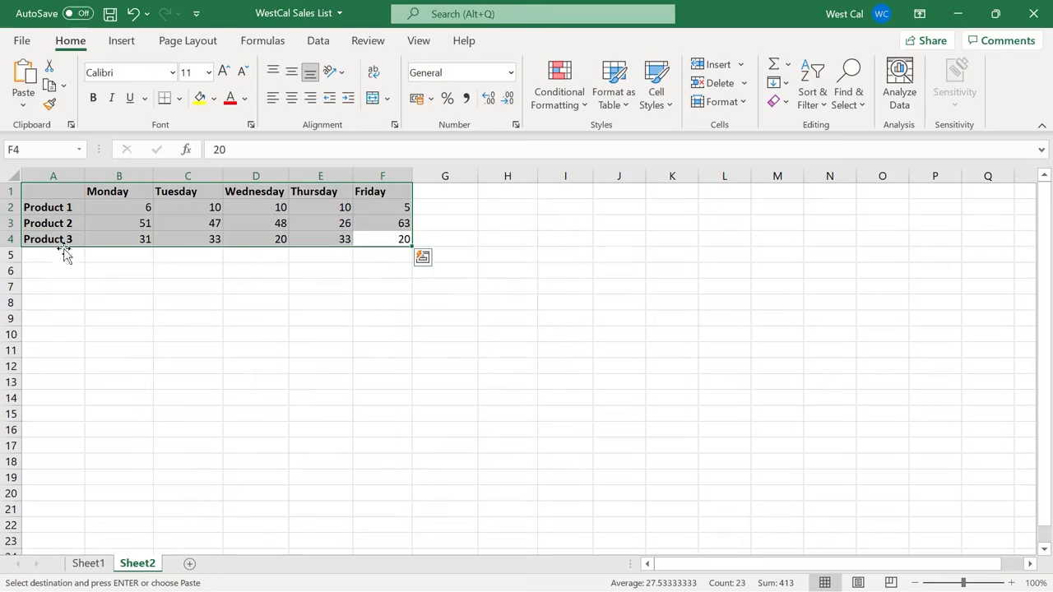
key(ctrl+c)
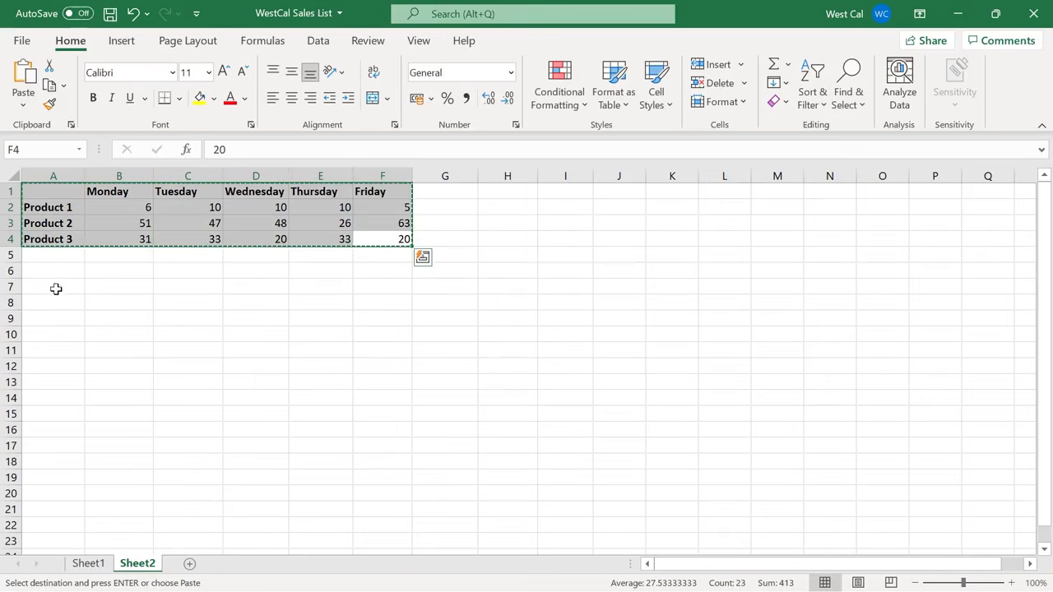
click(55, 287)
right_click(55, 286)
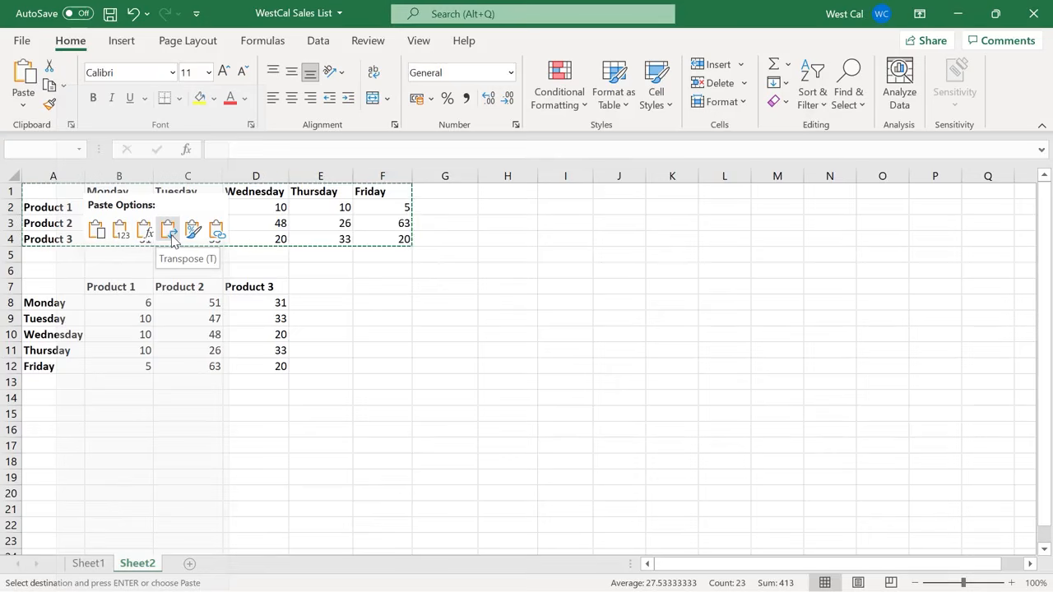
key(Escape)
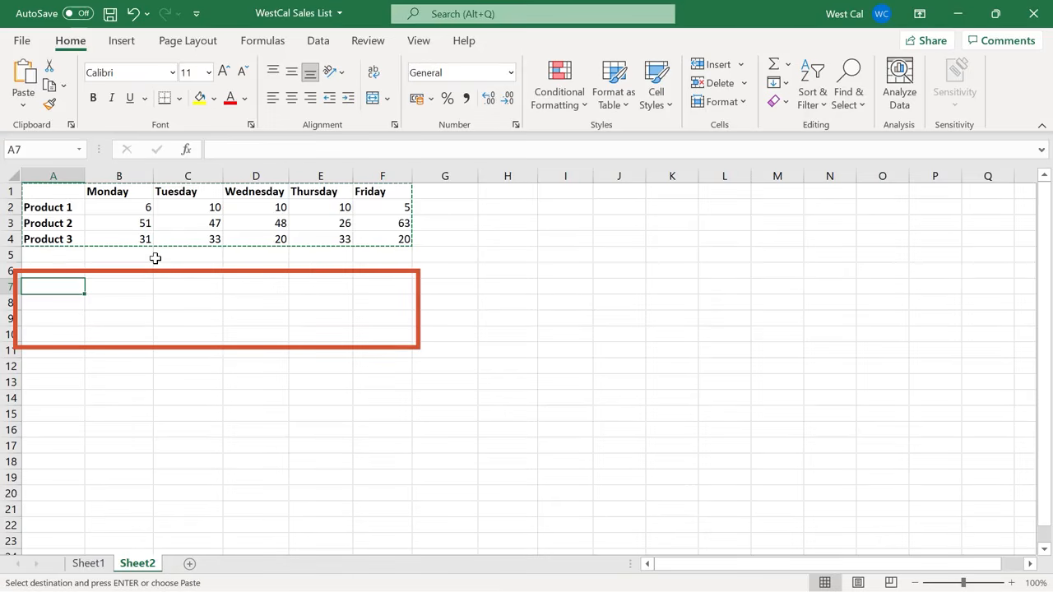
click(25, 106)
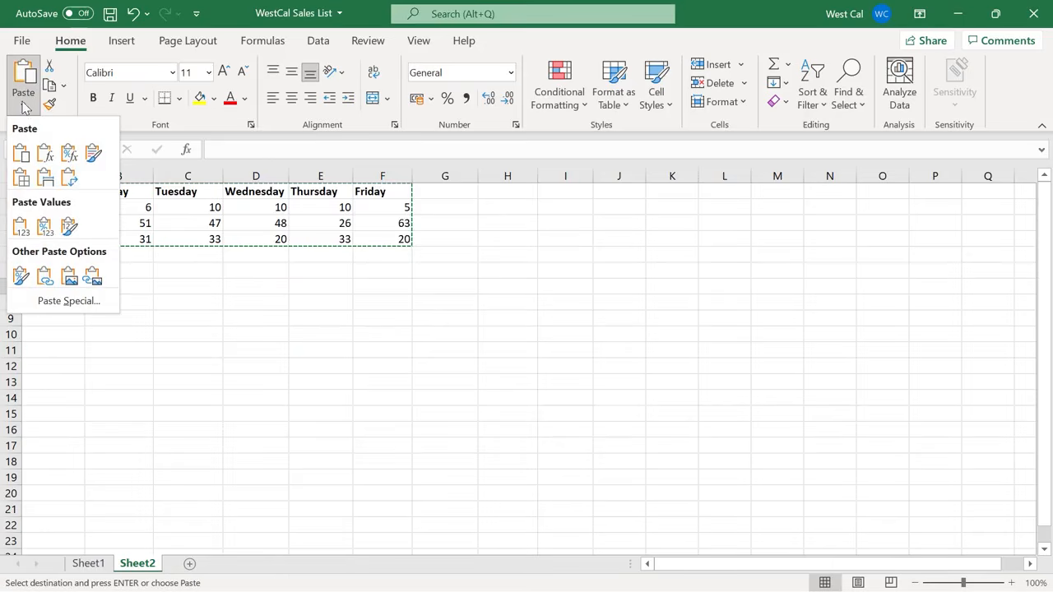
click(70, 180)
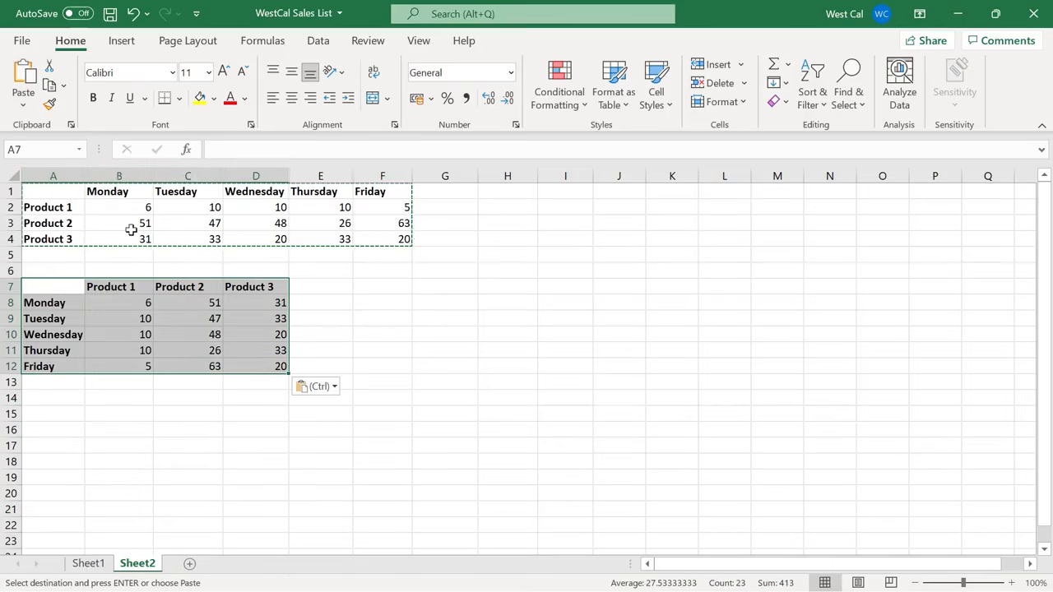
click(376, 345)
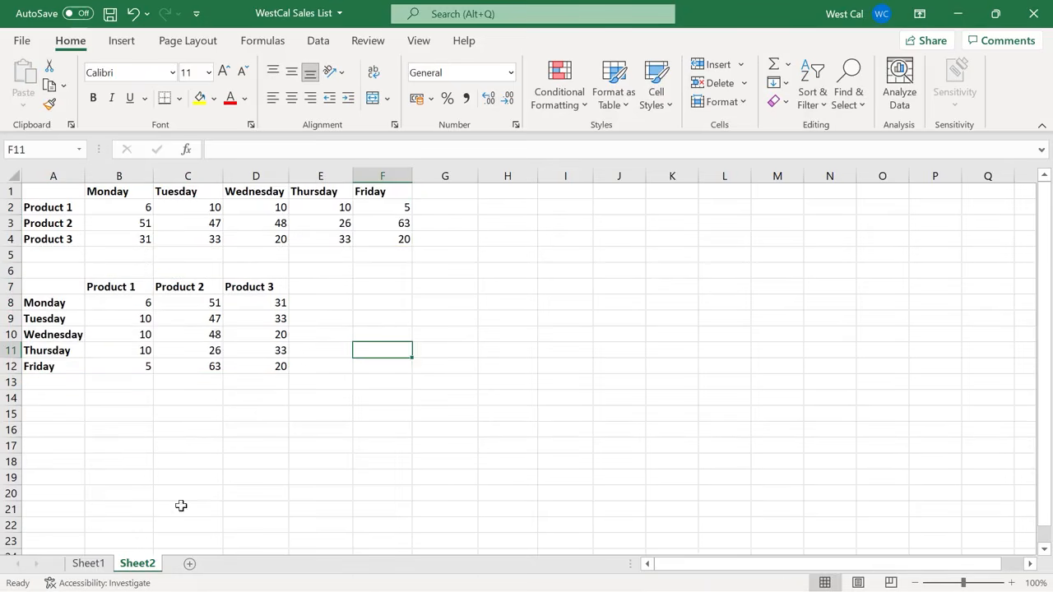
Move the last sales record, A7:F7 on Sheet1, down into the empty rows below the table.
click(89, 564)
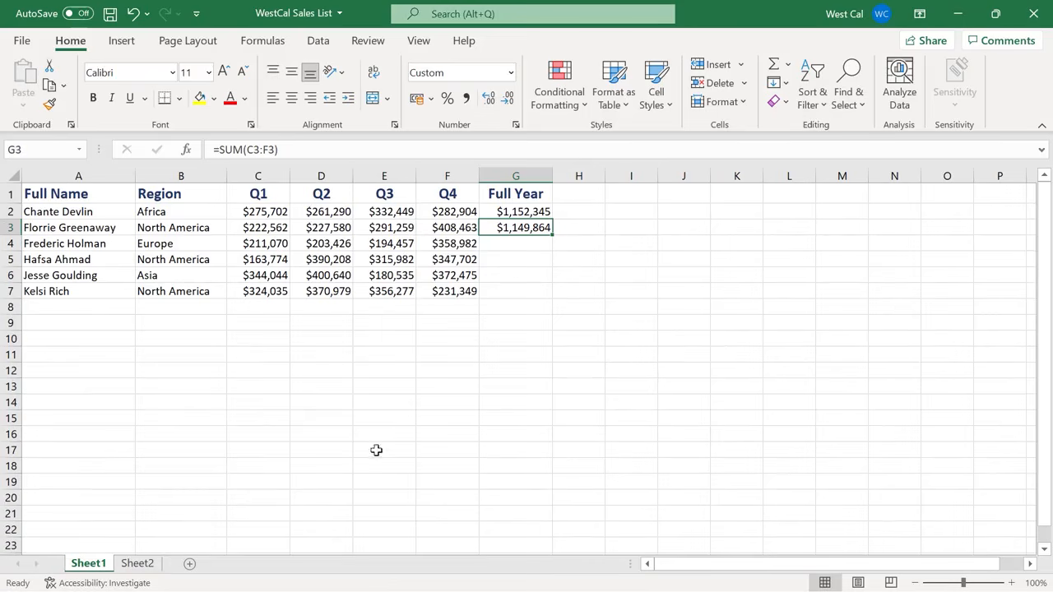
click(466, 295)
shift+click(106, 292)
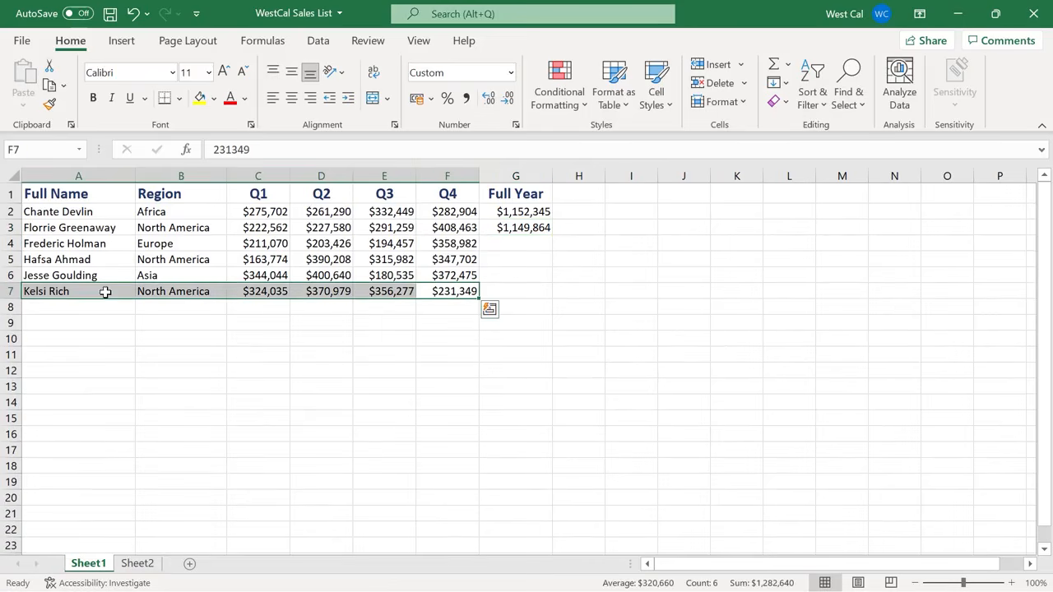
click(425, 303)
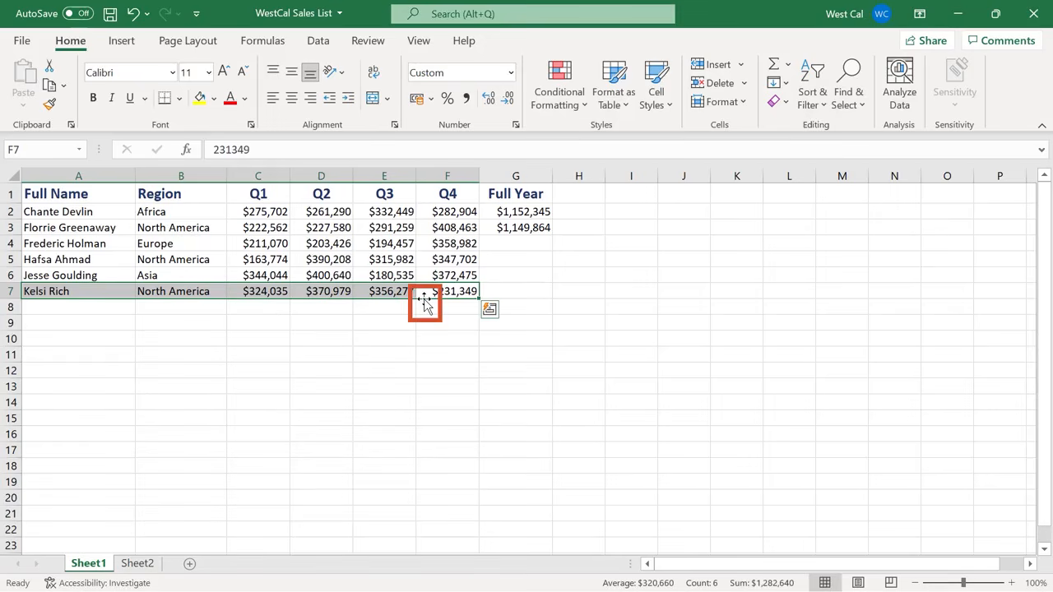
drag(424, 303, 428, 364)
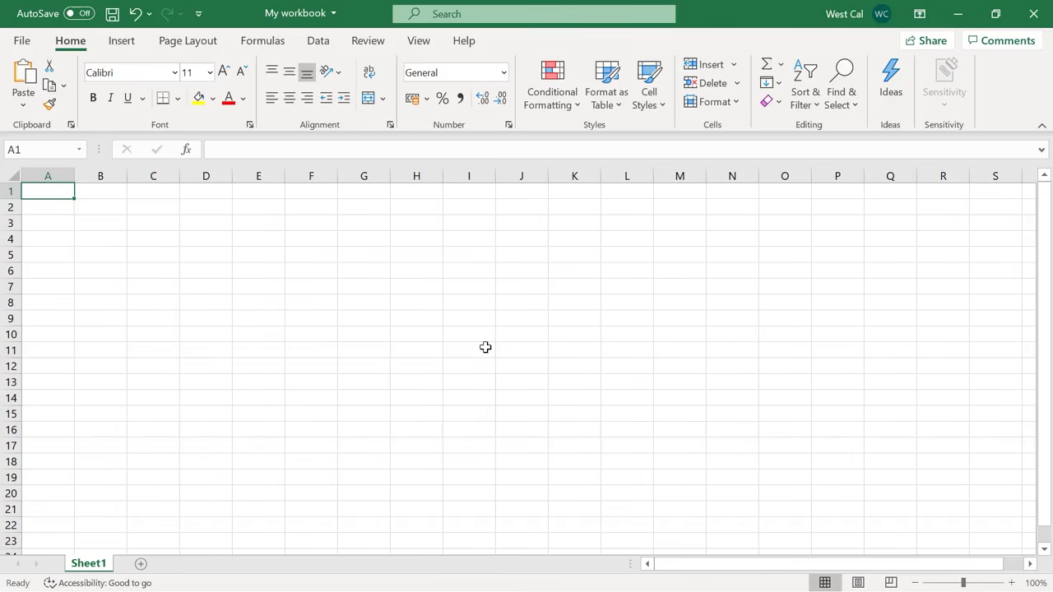
Enter the years 2010, 2011, 2012, 2013 and 2014 in cells A1 to A5 of My workbook.
text(2010)
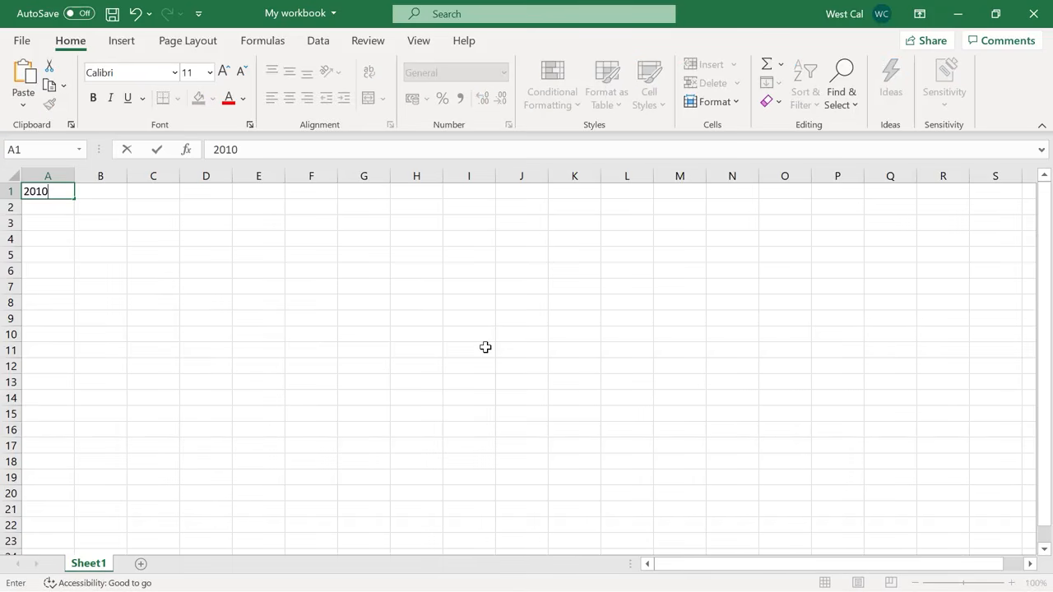
key(Return)
text(2011)
key(Return)
text(2012)
key(Return)
text(2013)
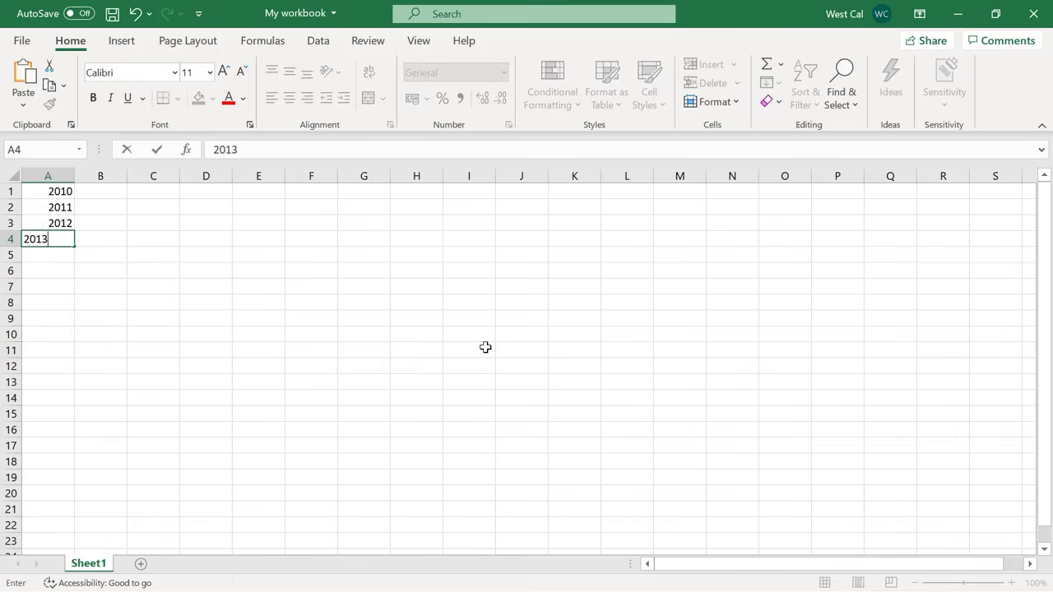
key(Escape)
key(Return)
text(2014)
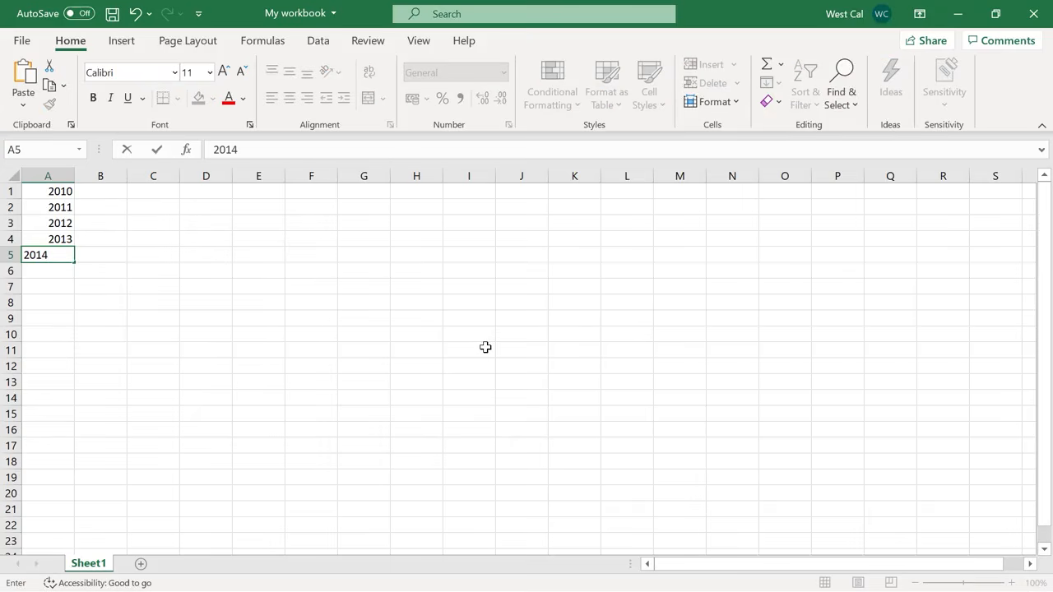
key(Return)
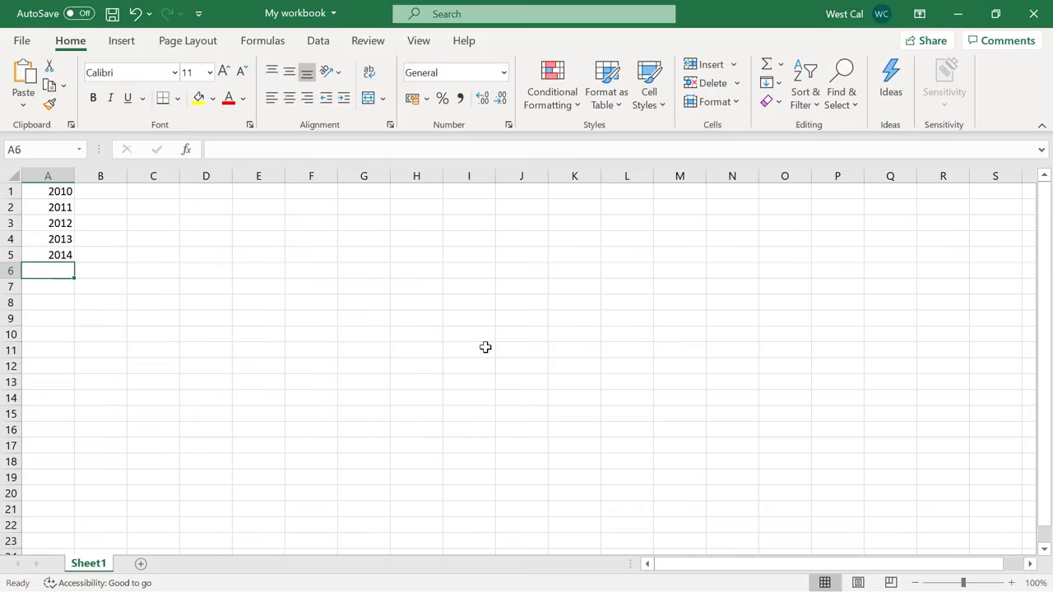
Clear the manually entered years from cells A1 to A5.
click(69, 191)
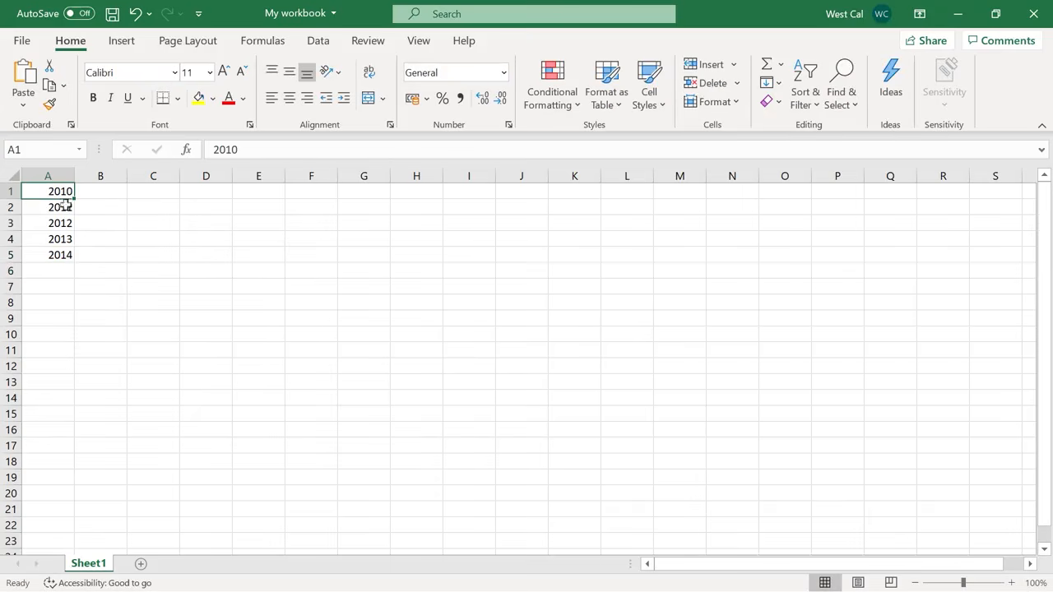
drag(59, 255, 57, 255)
key(Delete)
Enter 2010 in A1 and 2011 in A2, and extend the series down to A11 with Auto Fill.
click(57, 190)
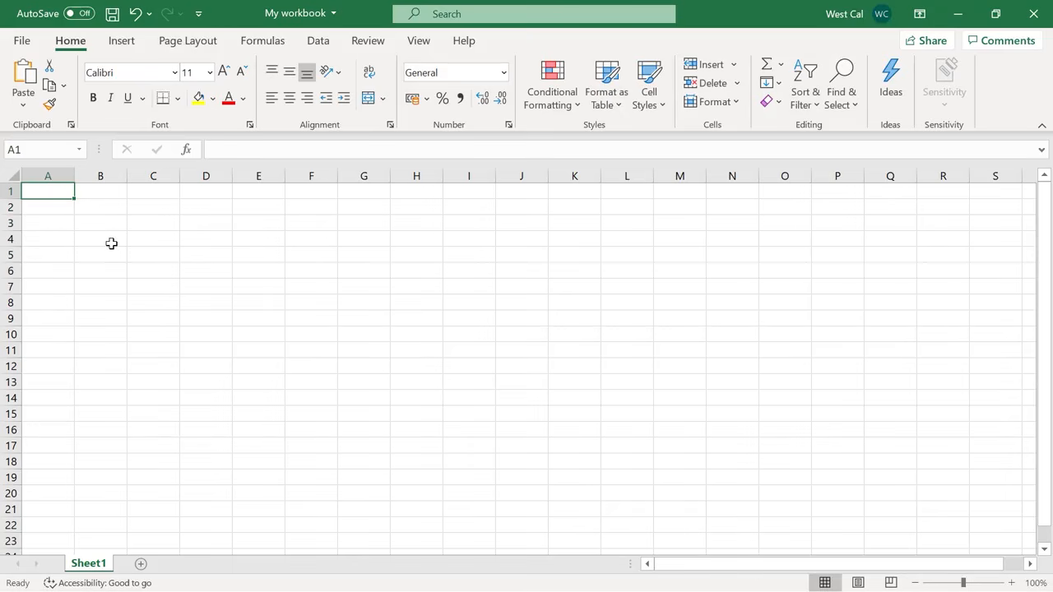
text(20)
text(10)
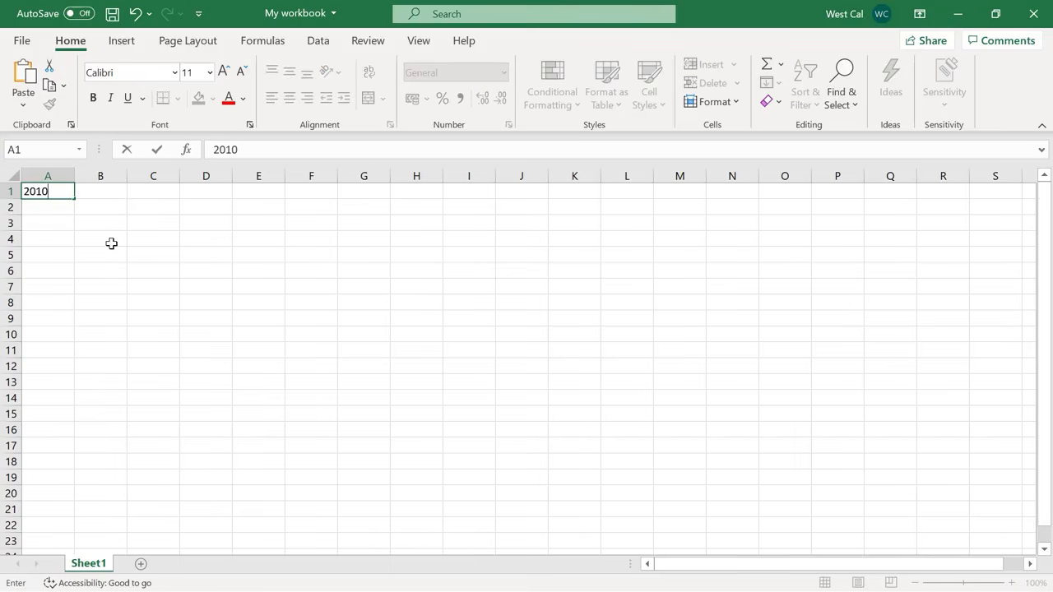
key(Return)
text(2011)
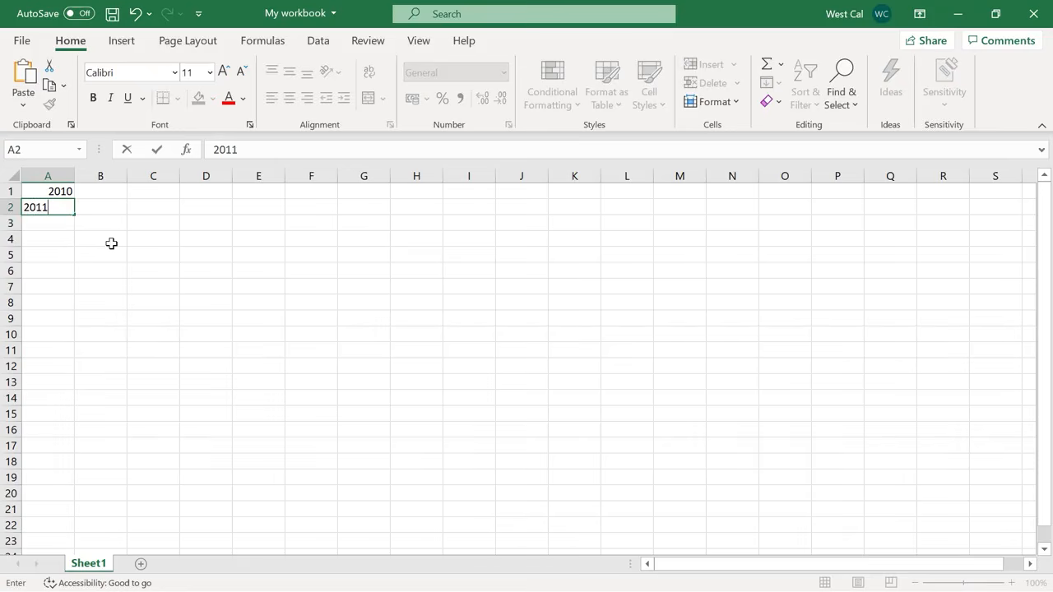
key(Return)
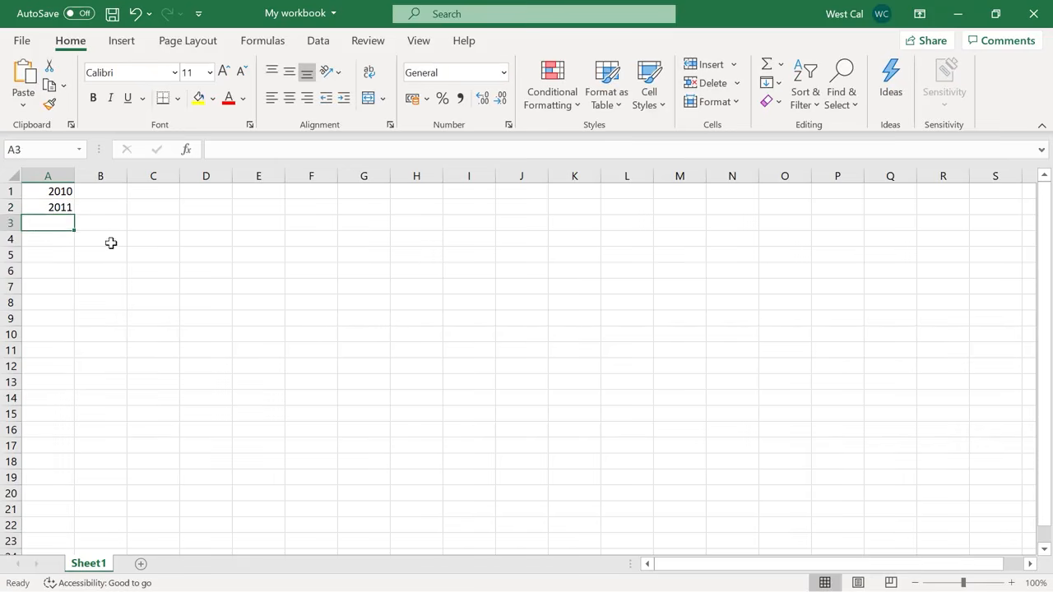
drag(68, 193, 73, 363)
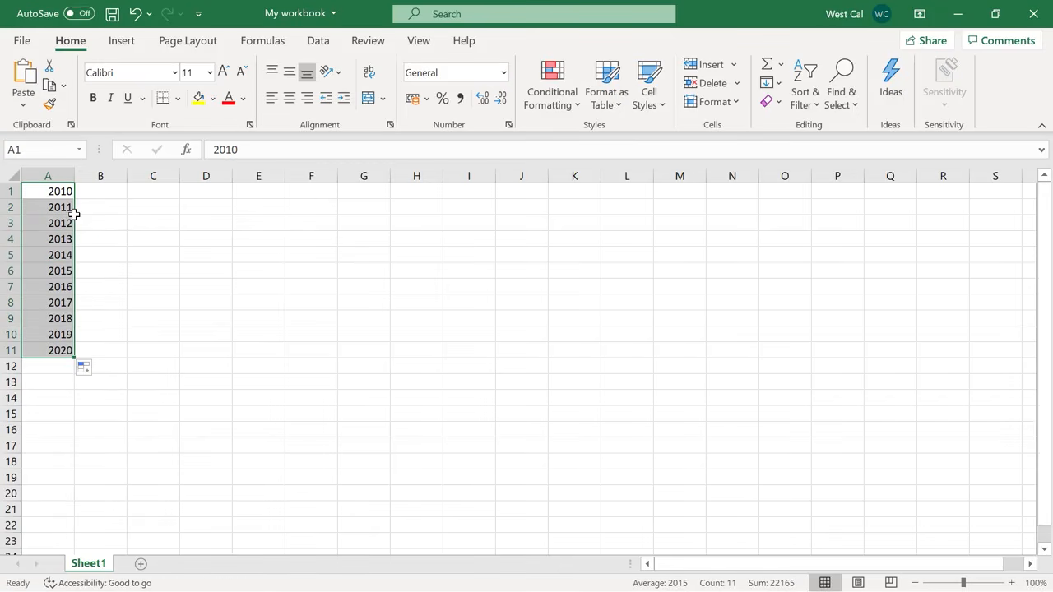
View the Auto Fill Options for the filled years and clear the cells A1 to A11.
click(98, 371)
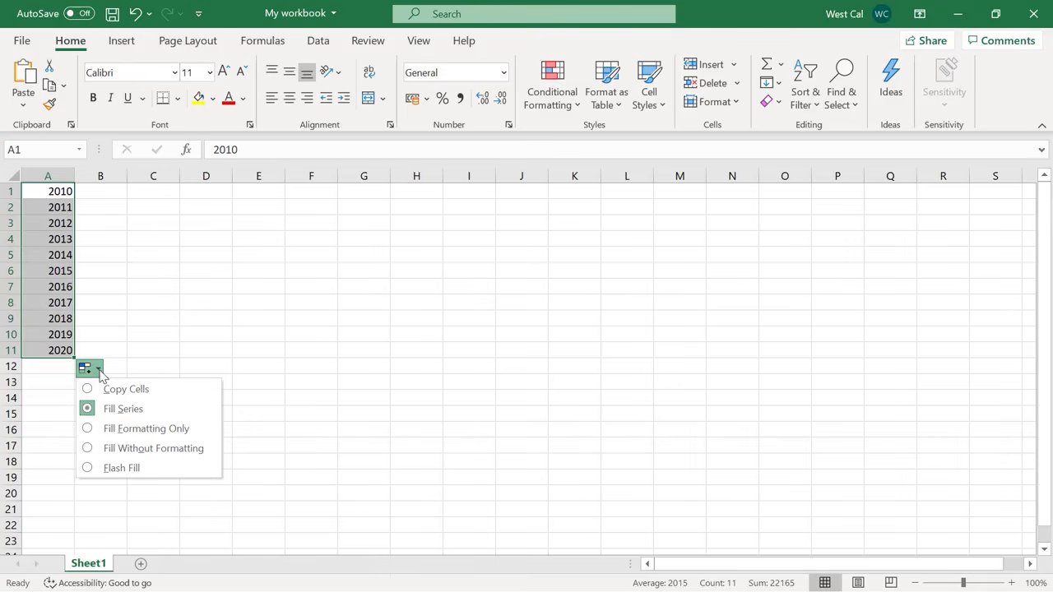
key(Delete)
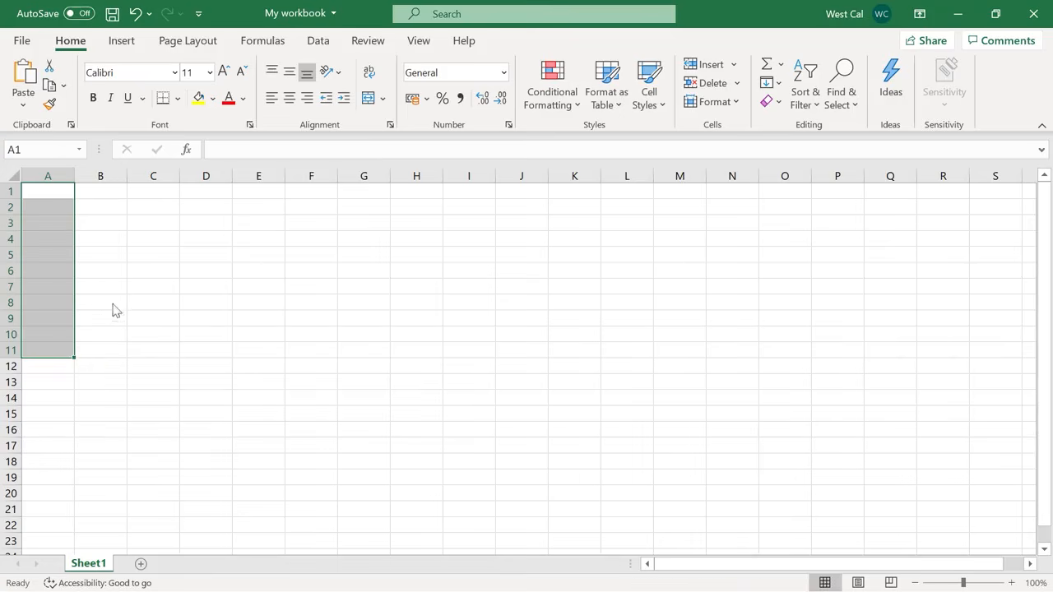
Enter 2010 in cell A1 and 2012 in cell A3, leaving A2 blank.
click(67, 193)
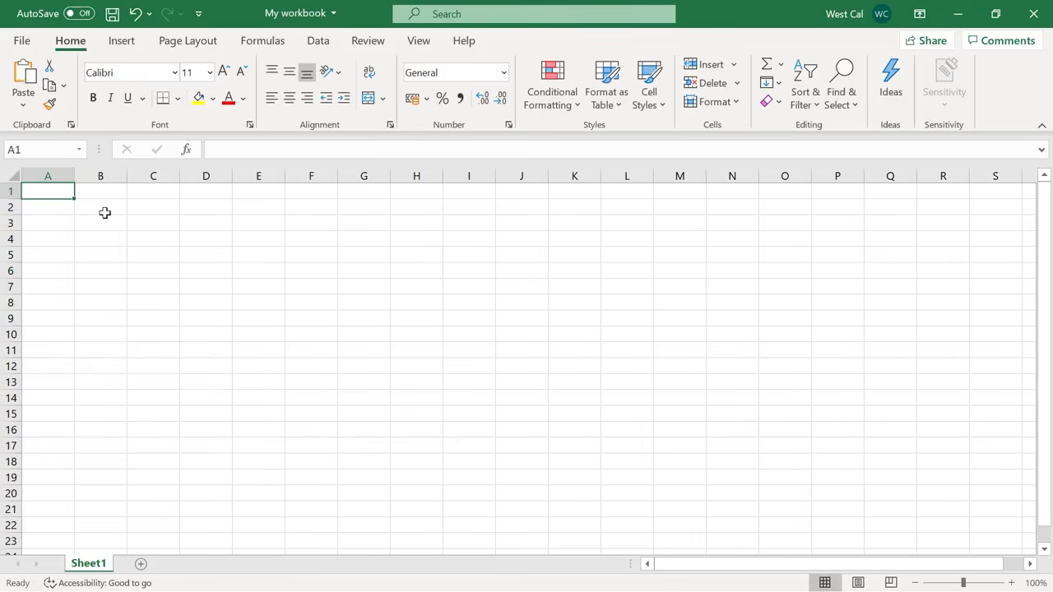
text(2010)
key(Return)
key(Return)
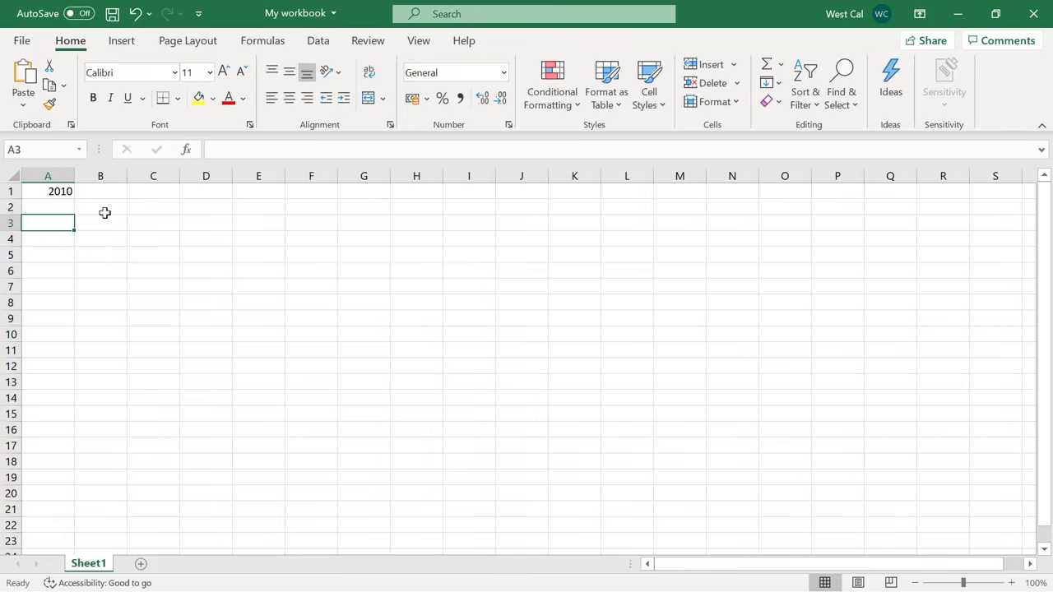
text(2012)
key(Return)
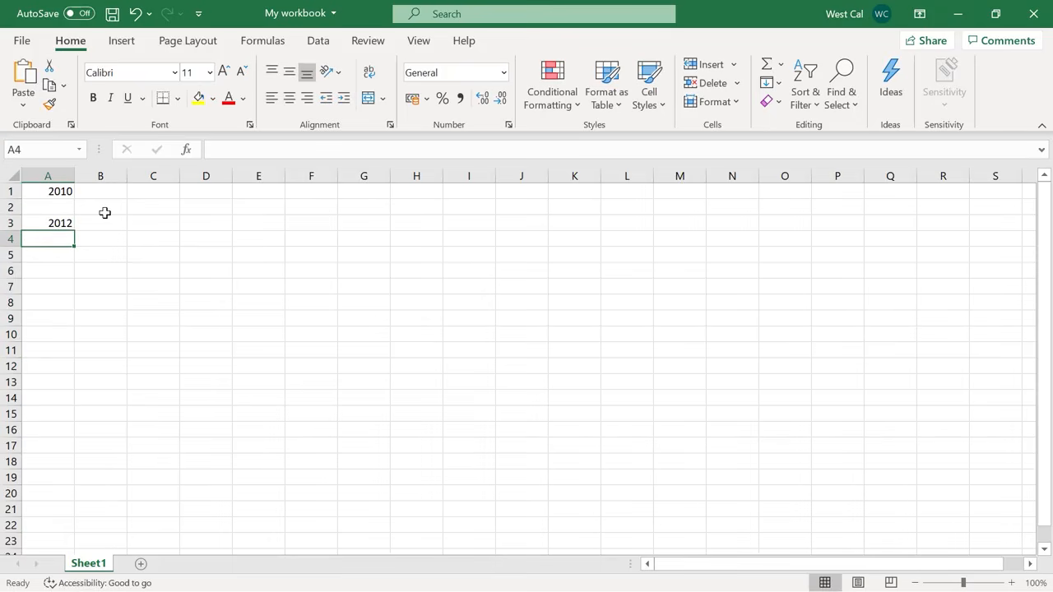
Fill cells A1 to A3 with a linear series in columns, using a step value of 1.
click(58, 192)
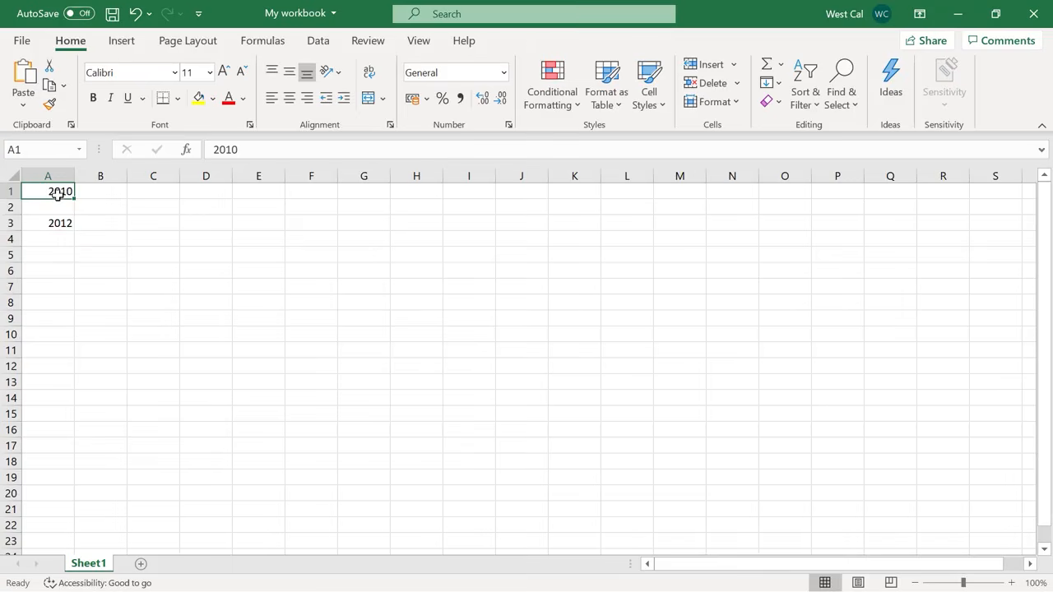
shift+click(55, 222)
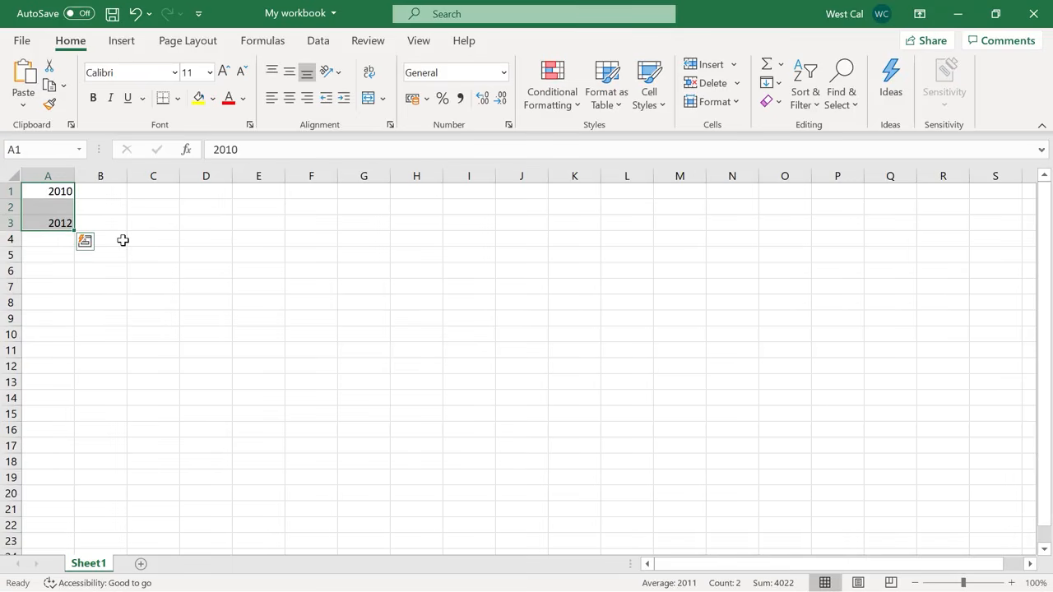
click(779, 83)
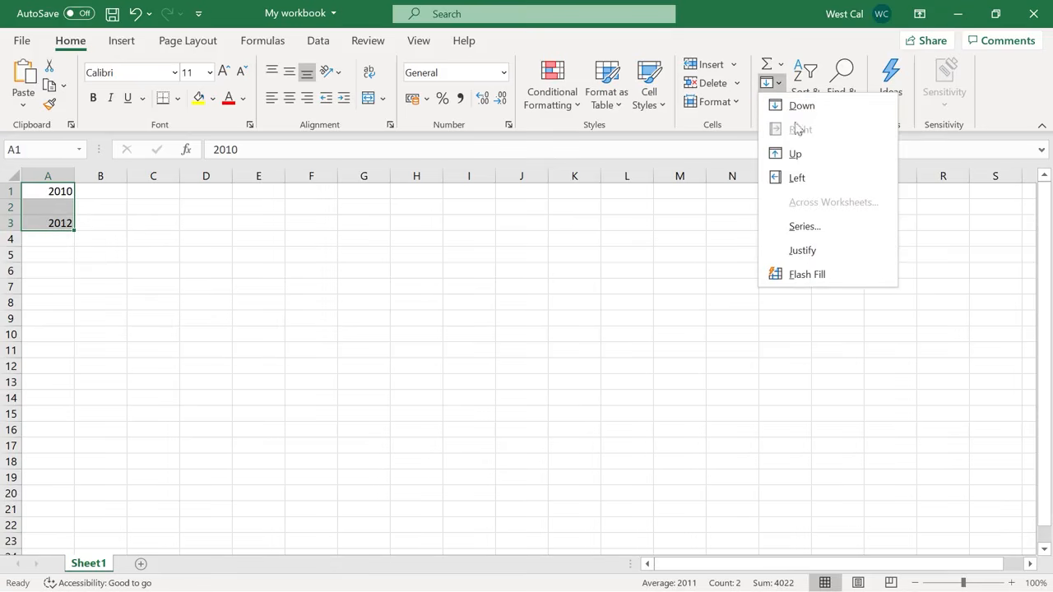
click(835, 236)
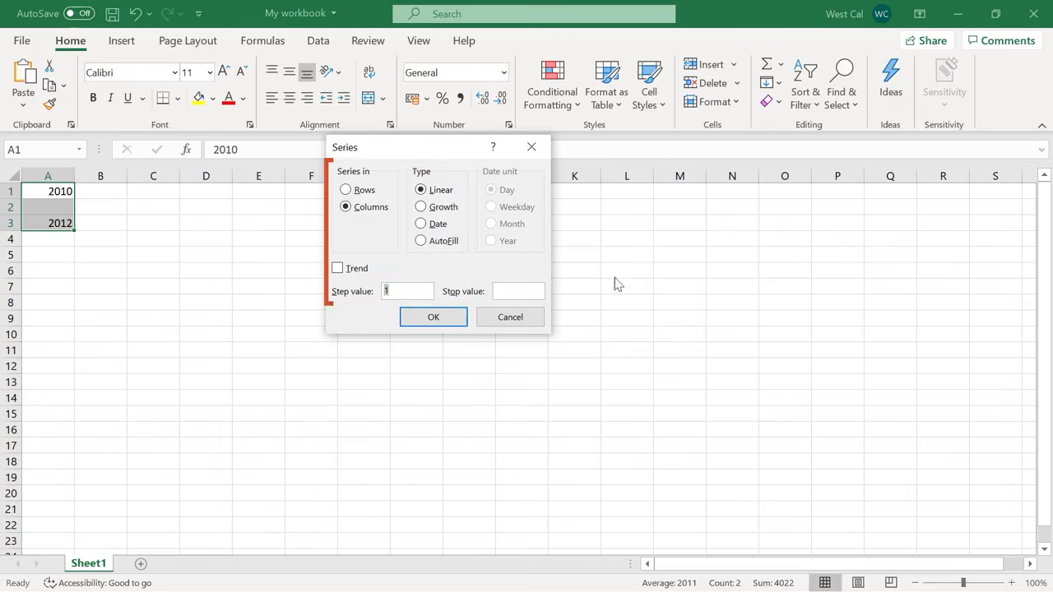
click(434, 318)
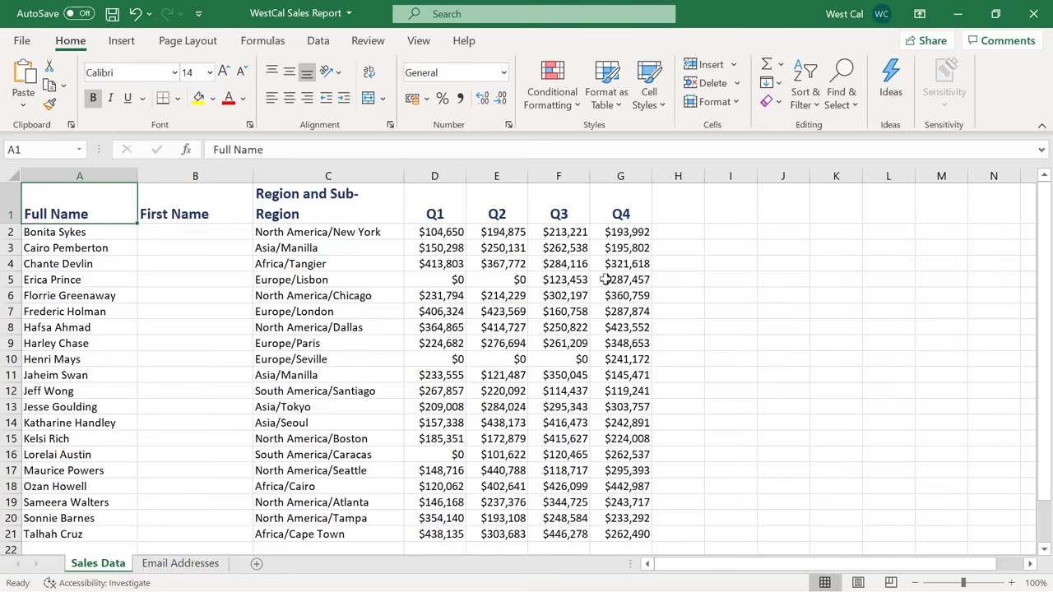
In the WestCal Sales Report, enter the first person's first name in B2 and complete the First Name column with Flash Fill.
double_click(244, 233)
text(Bonita)
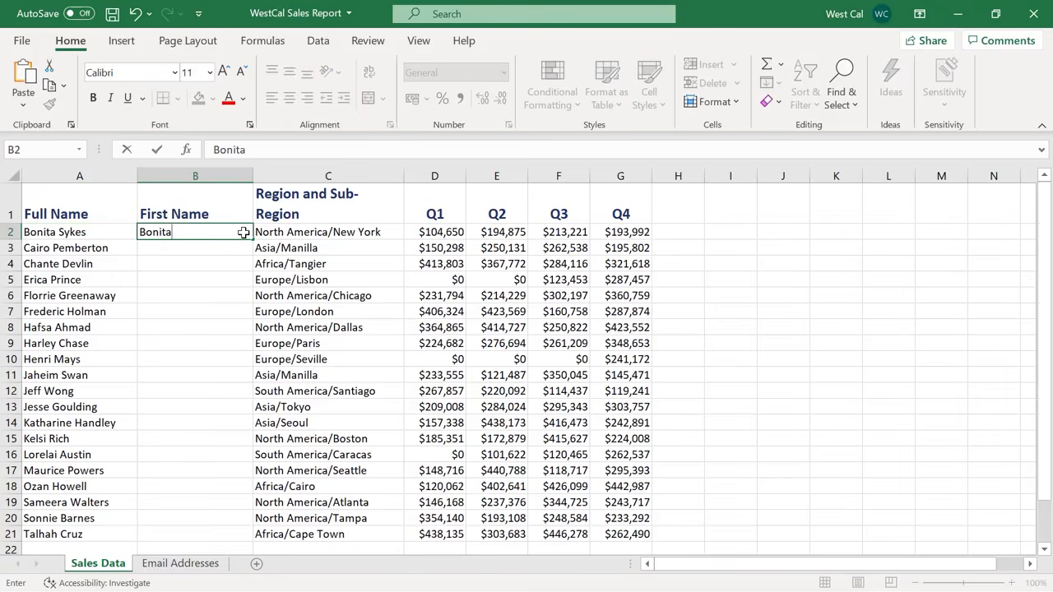
key(Return)
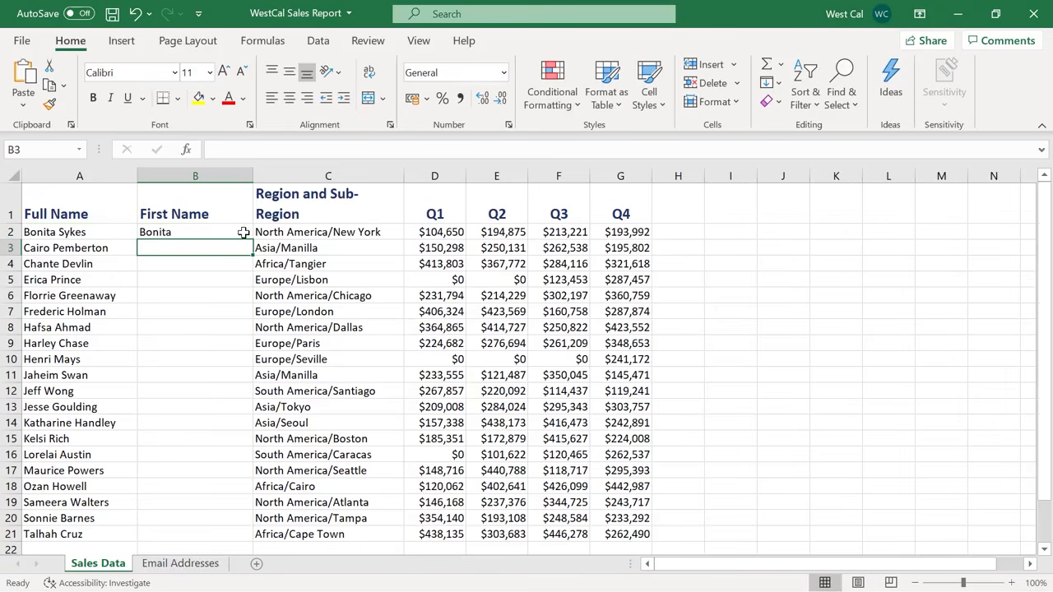
click(323, 43)
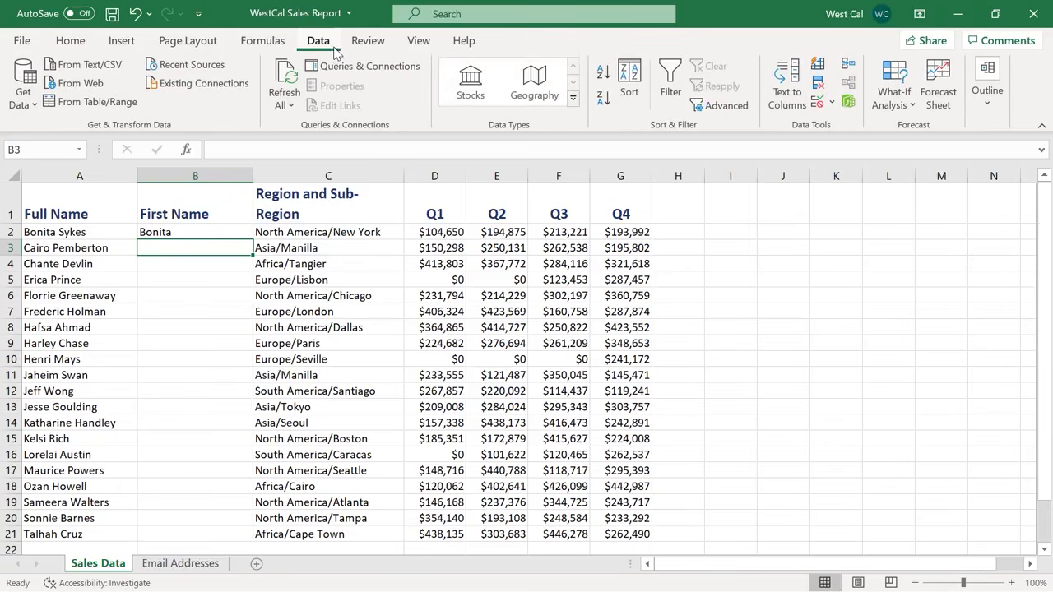
click(819, 69)
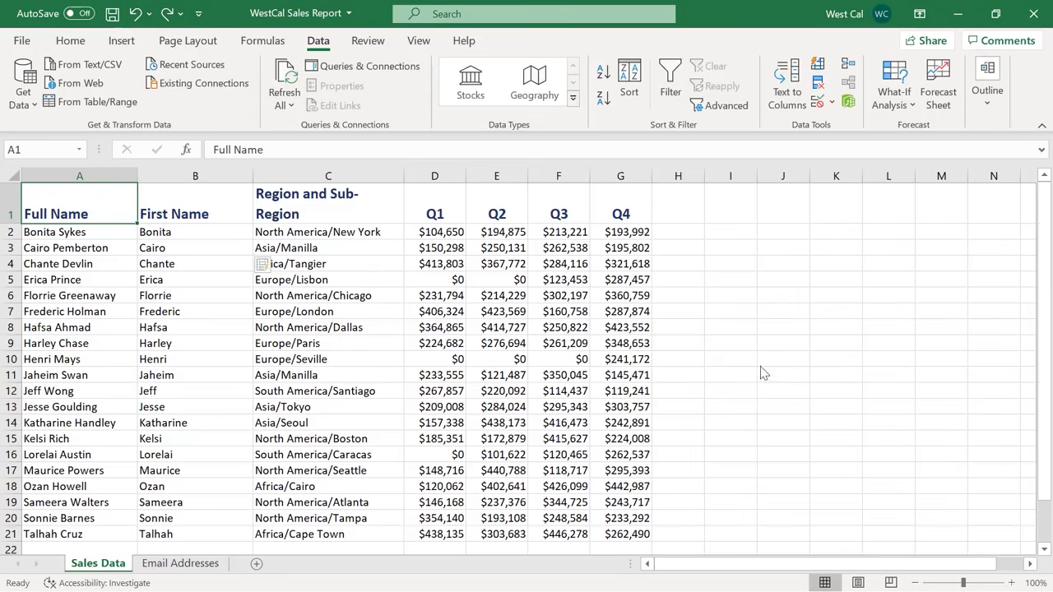
Examine the list of recent actions available to undo, and close it without choosing any.
click(149, 13)
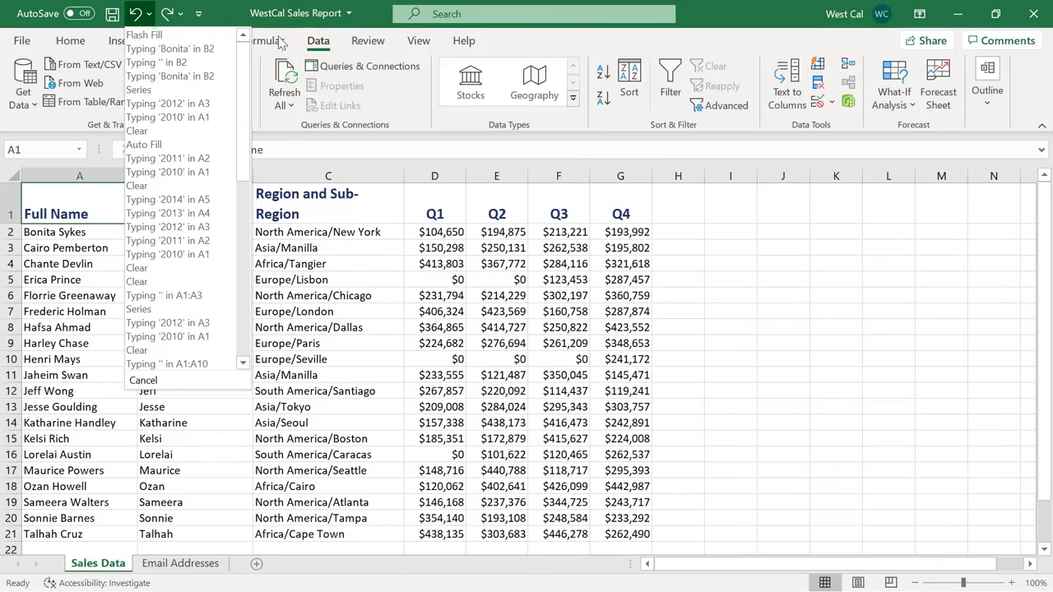
click(383, 29)
key(ctrl+z)
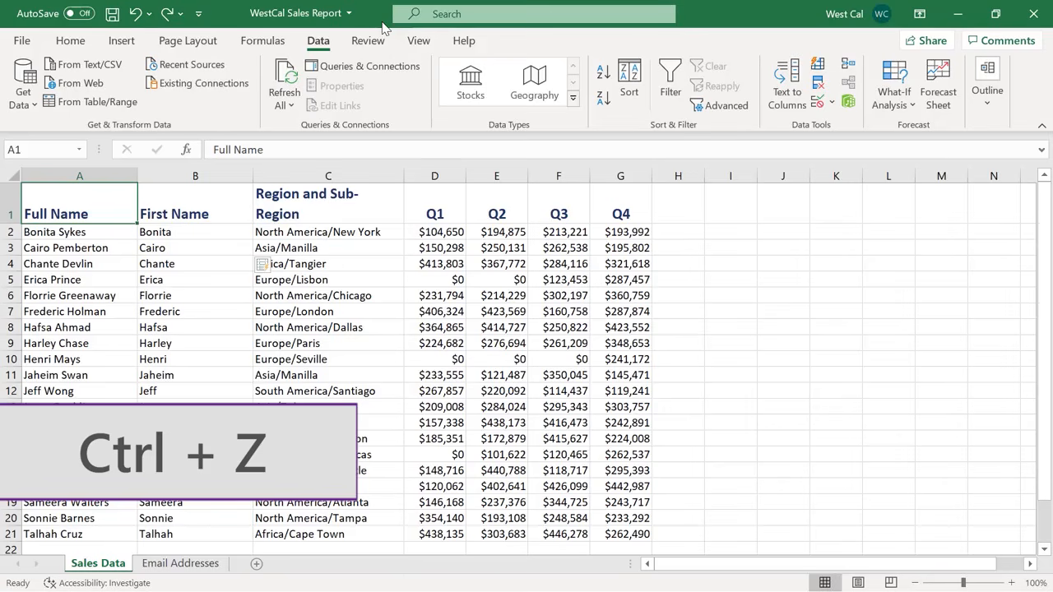
key(ctrl+y)
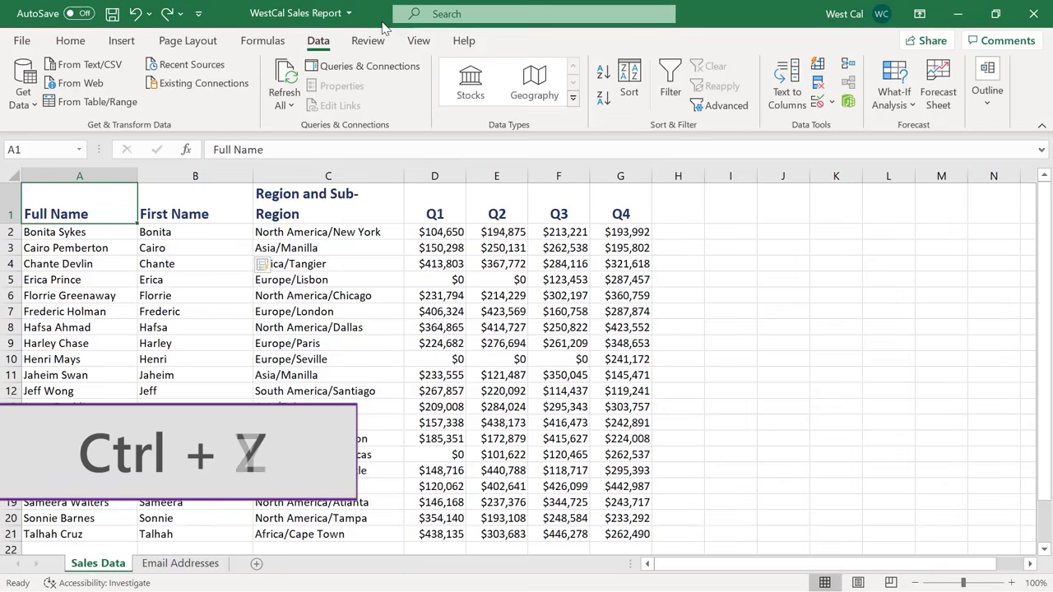